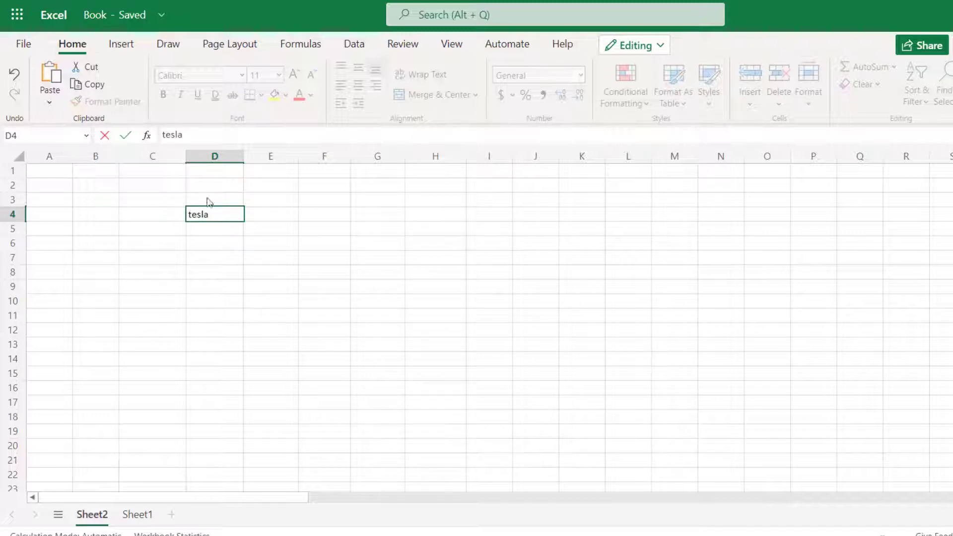
# Convert the tesla entry in D4 to the Stocks data type, matched to TESLA, INC. on Nasdaq, and fit column D to its content.
pyautogui.click(268, 213)
pyautogui.click(239, 215)
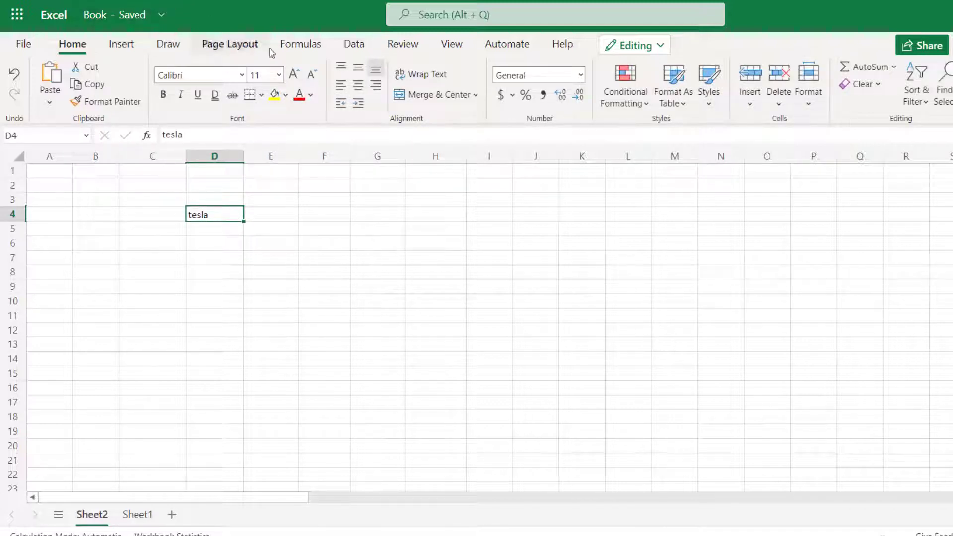
pyautogui.click(278, 214)
pyautogui.click(220, 214)
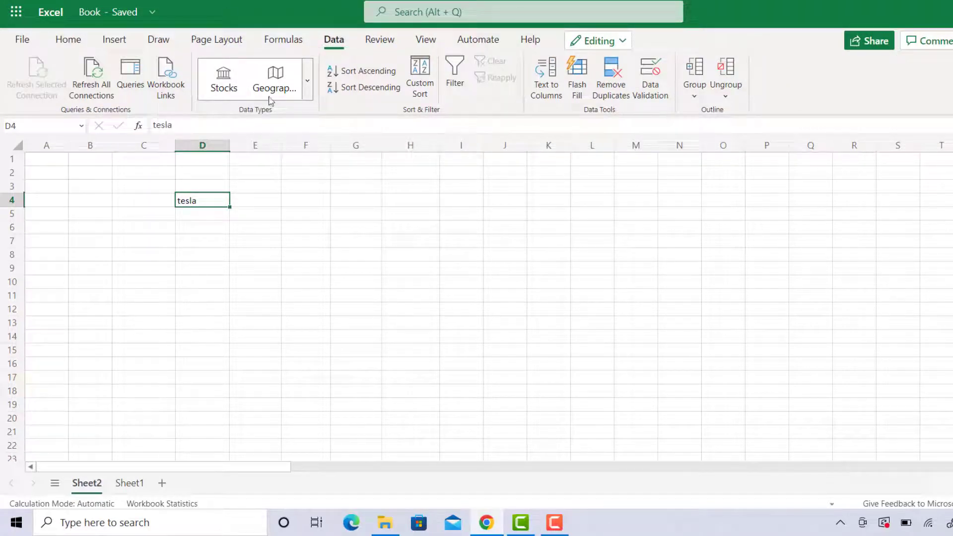
pyautogui.click(224, 89)
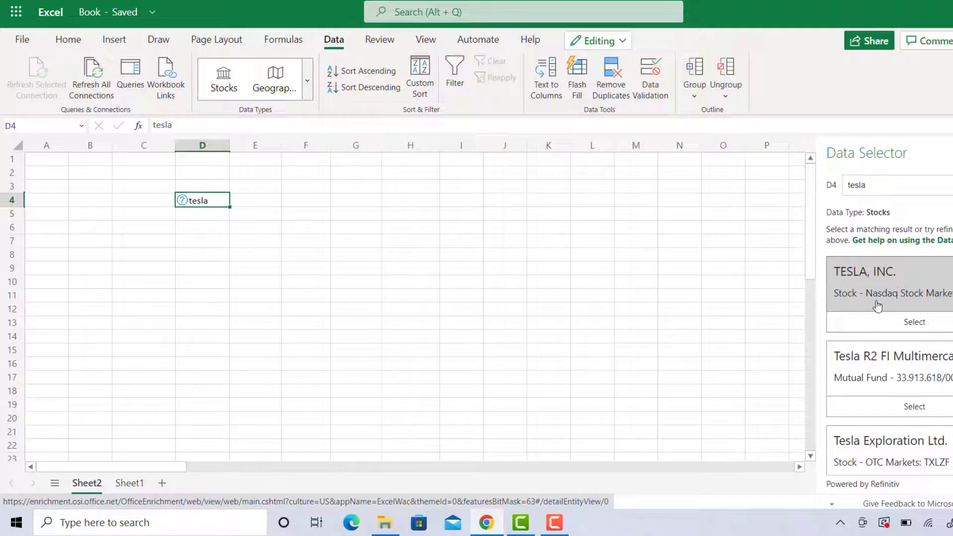
pyautogui.click(932, 323)
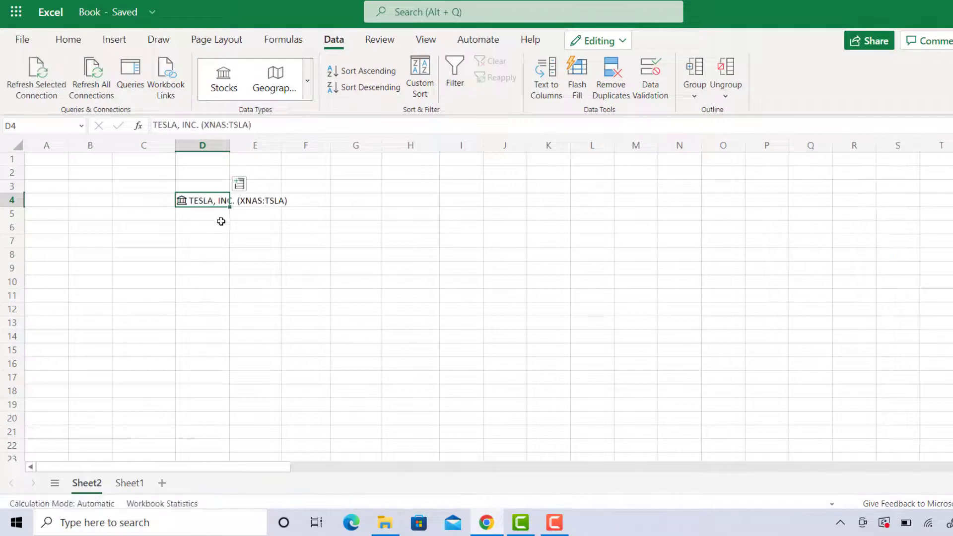
pyautogui.doubleClick(231, 145)
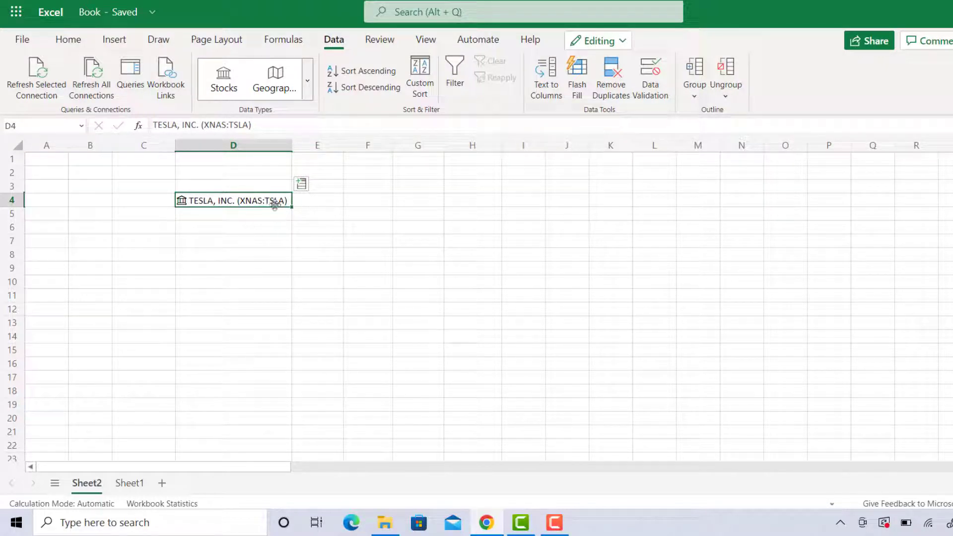
# Extract the 52 week high and Open fields of the Tesla stock in D4 into E4 and F4.
pyautogui.click(301, 184)
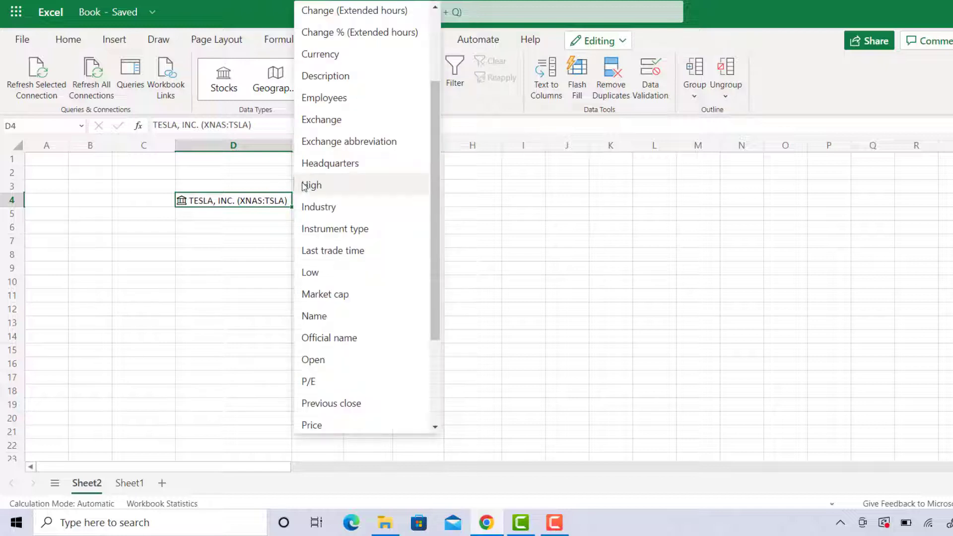
pyautogui.scroll(-3, 409, 264)
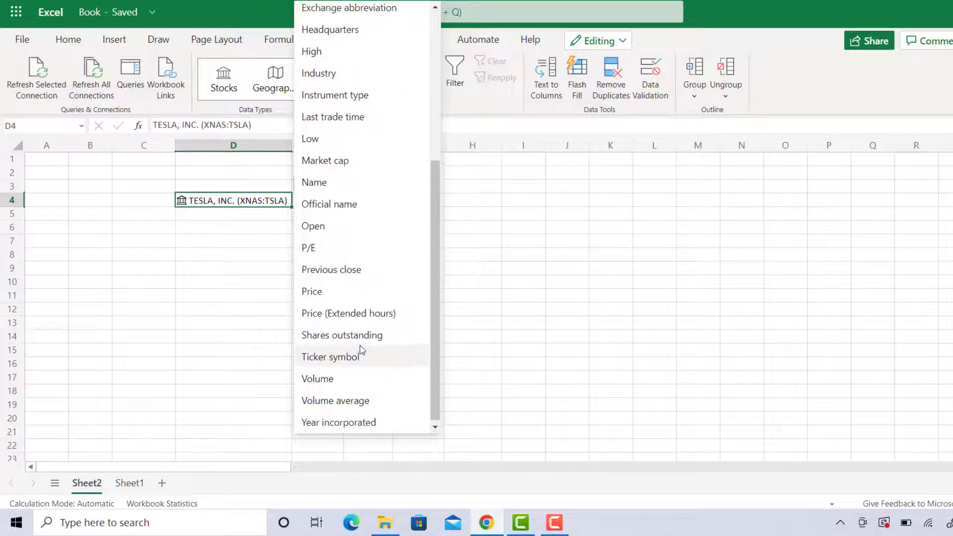
pyautogui.scroll(5, 359, 347)
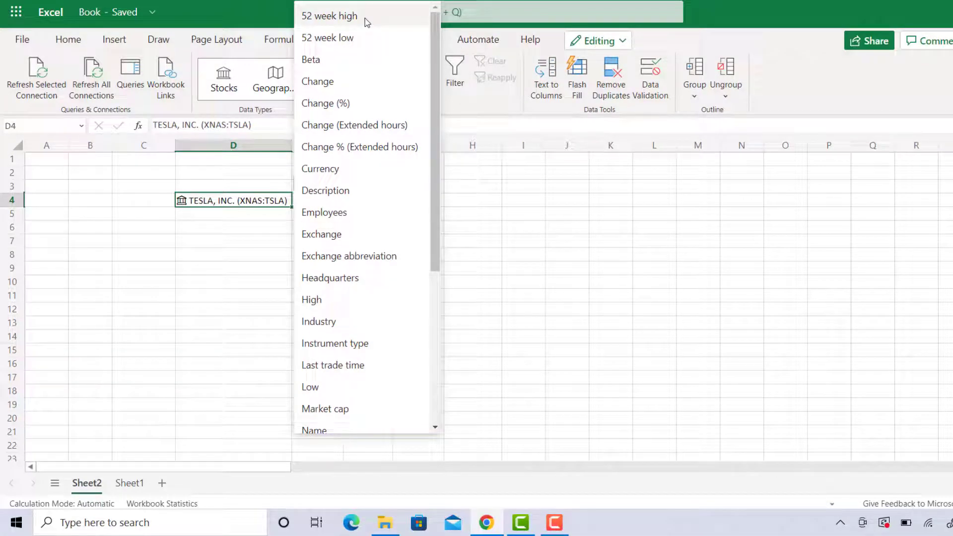
pyautogui.click(330, 16)
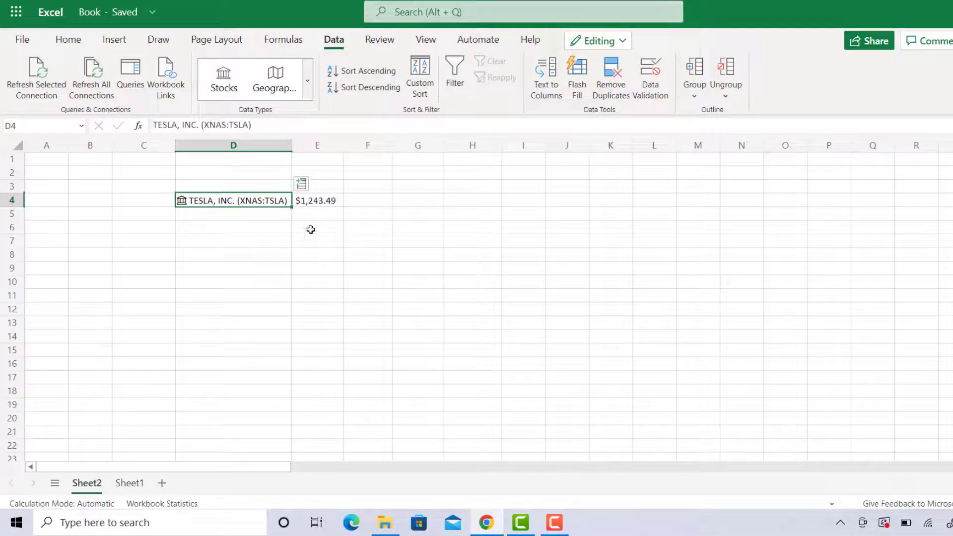
pyautogui.click(303, 183)
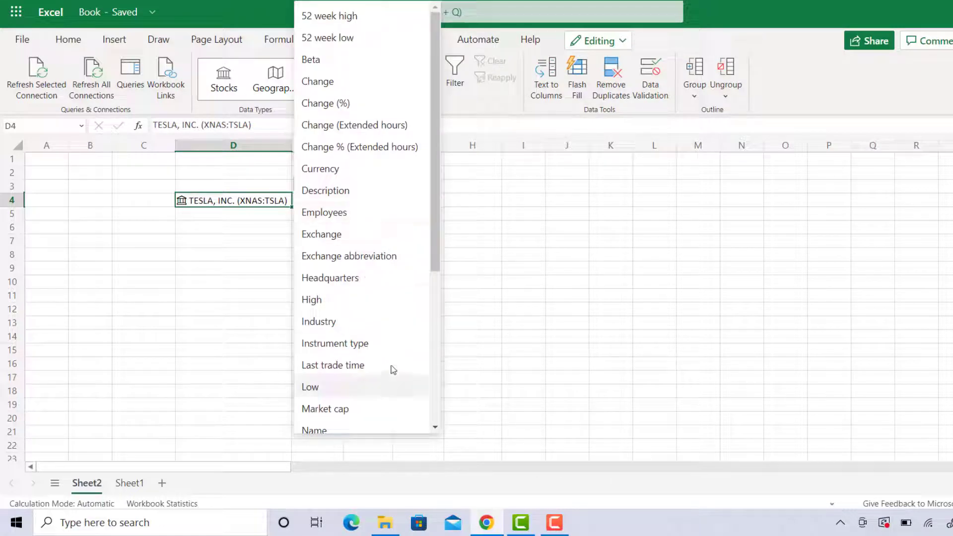
pyautogui.scroll(-1, 390, 360)
pyautogui.scroll(-5, 368, 364)
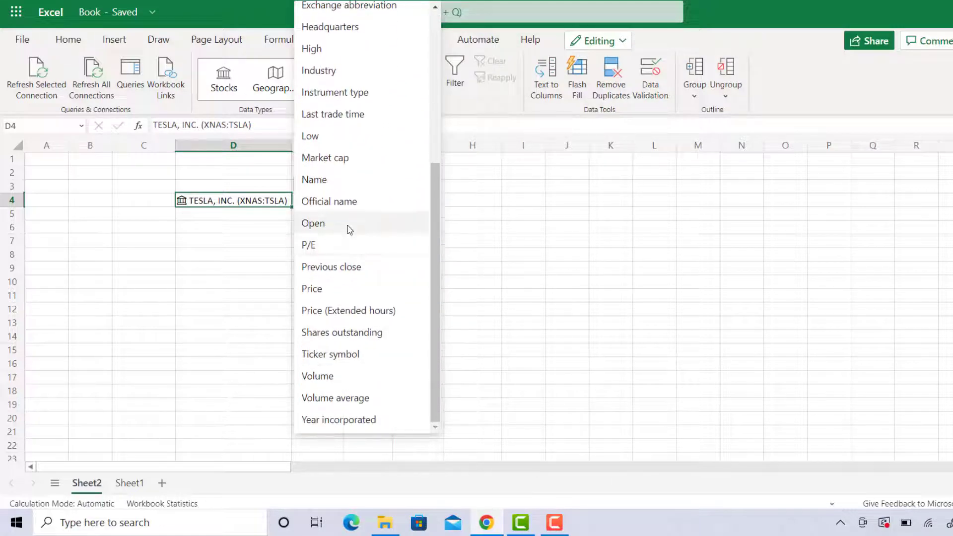
pyautogui.click(348, 228)
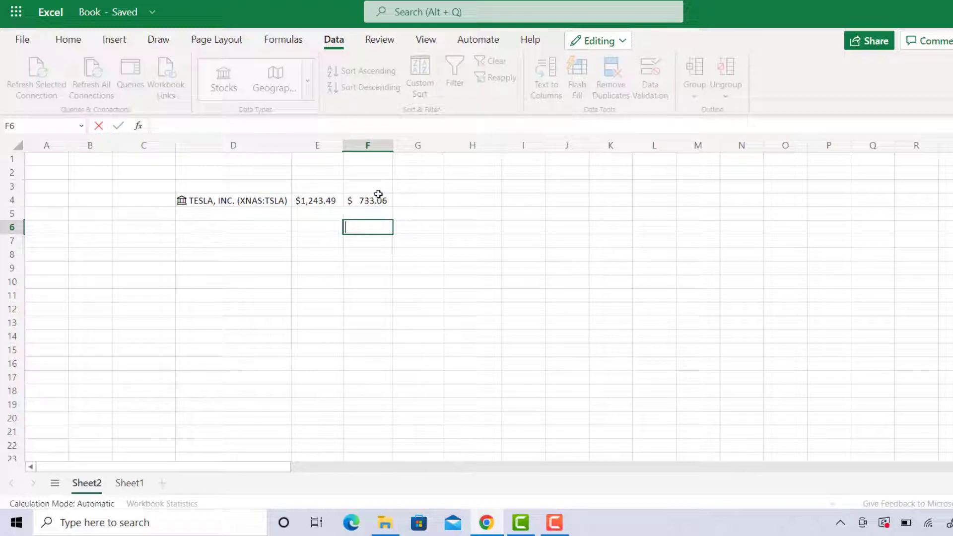
# Extract the Headquarters field of the Tesla stock into G4 and fit columns F and G to their contents.
pyautogui.click(277, 200)
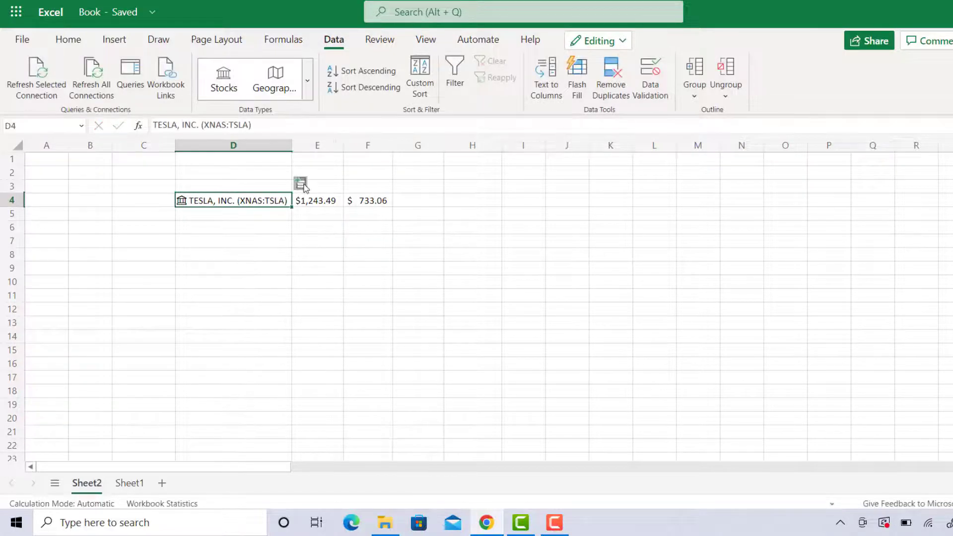
pyautogui.click(300, 184)
pyautogui.scroll(3, 385, 358)
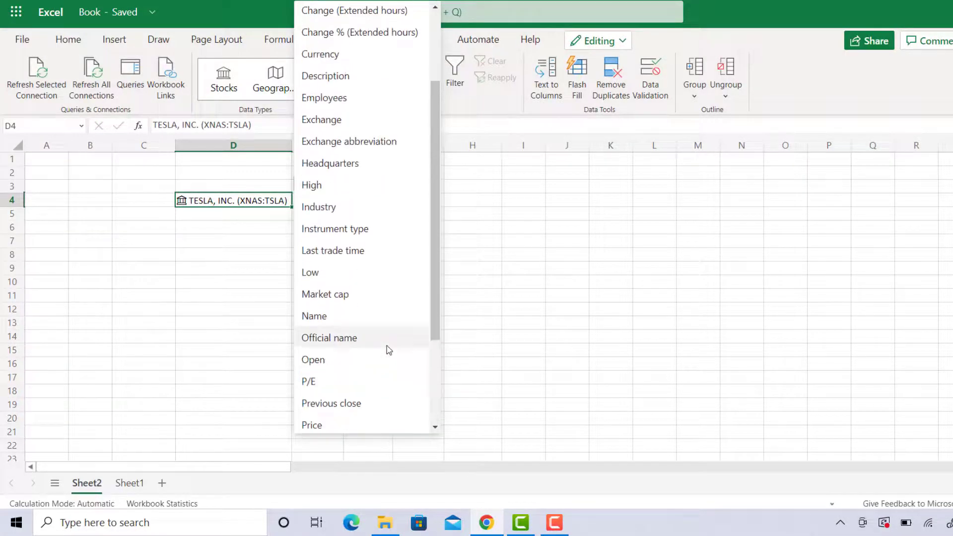
pyautogui.click(352, 166)
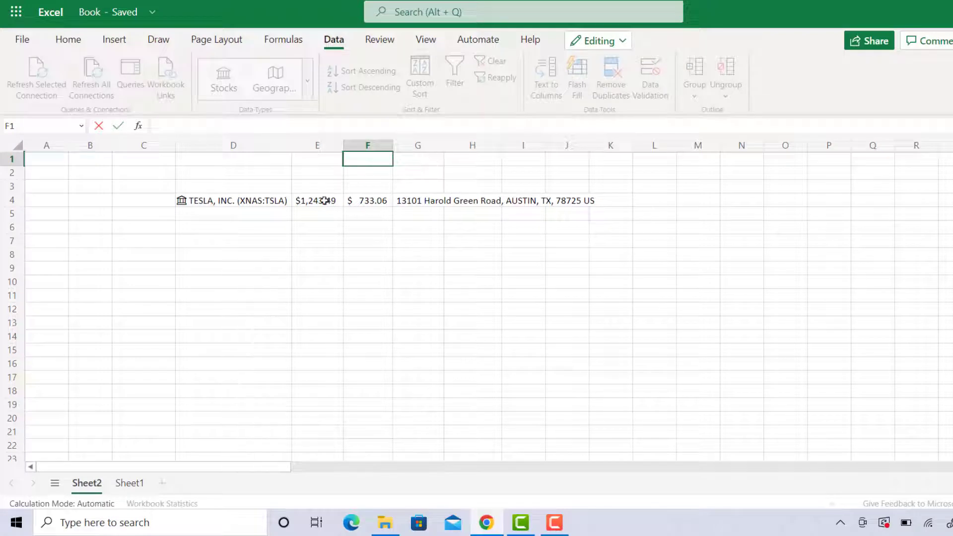
pyautogui.click(283, 200)
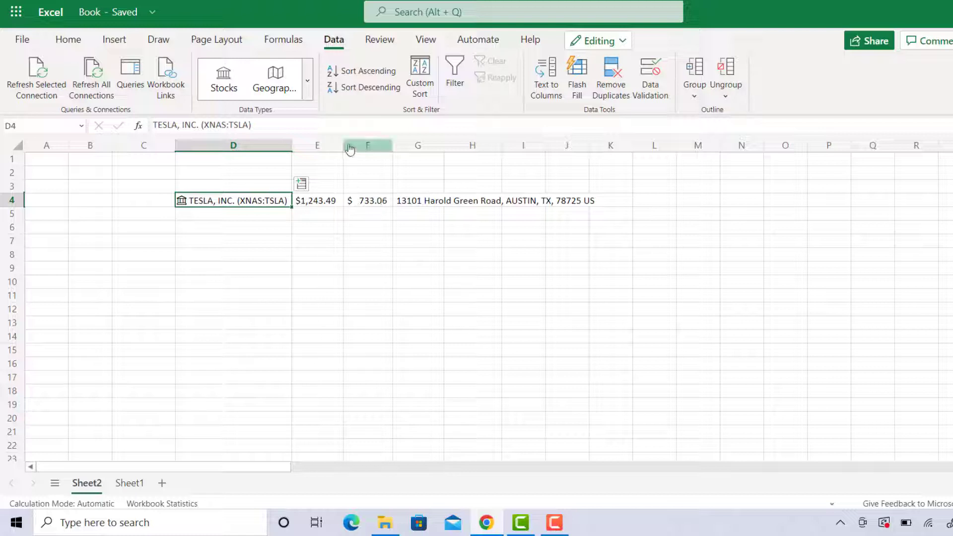
pyautogui.moveTo(390, 147); pyautogui.dragTo(387, 147)
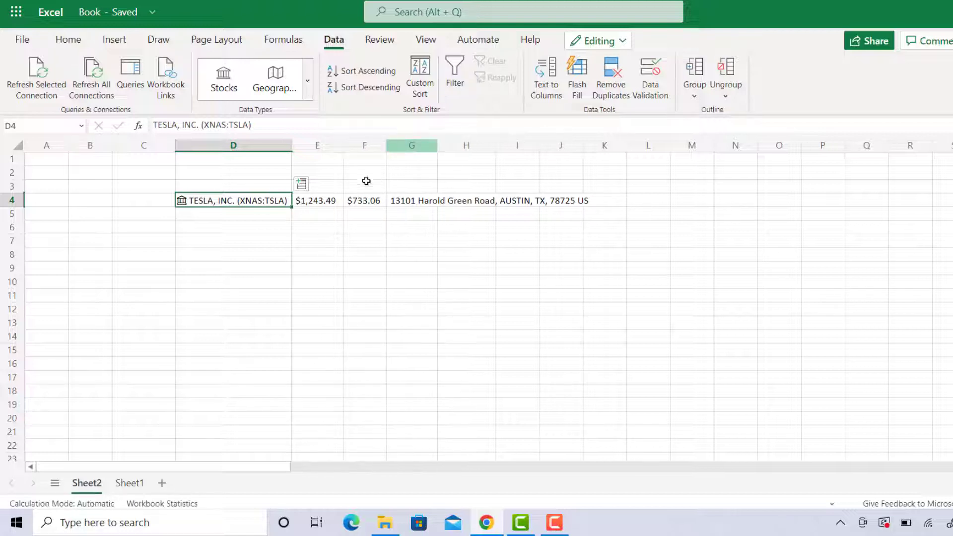
pyautogui.doubleClick(439, 147)
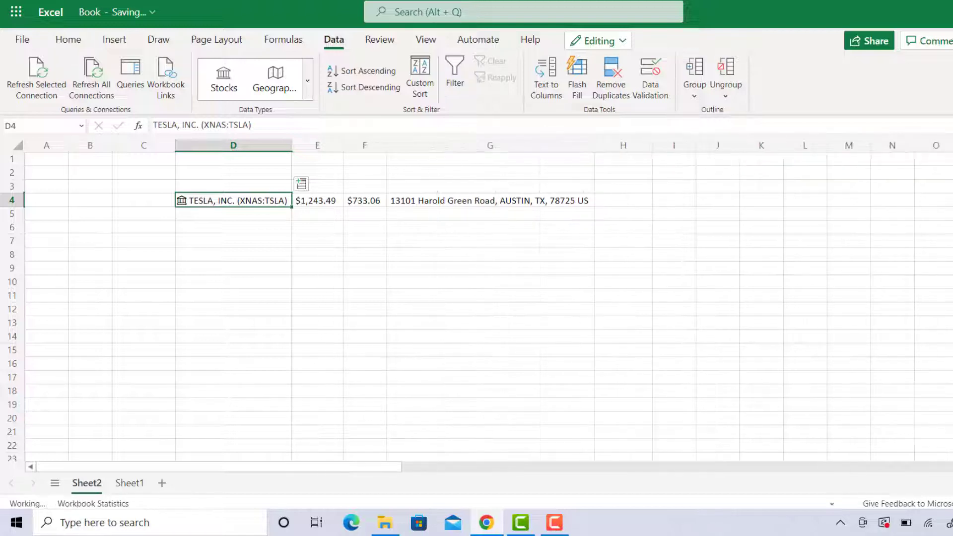
# Extract the Price field of the Tesla stock into H4 and refresh all the workbook's data connections.
pyautogui.click(309, 181)
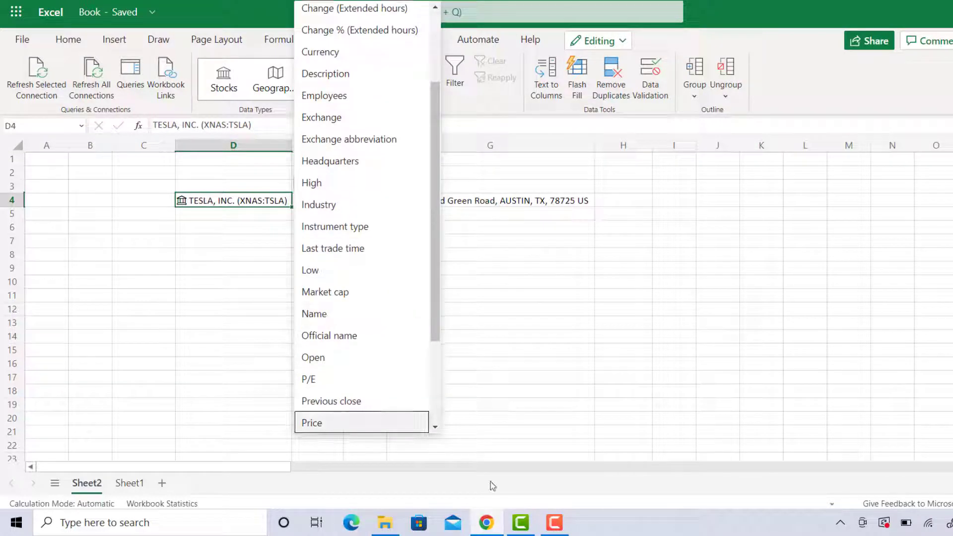
pyautogui.scroll(-3, 353, 282)
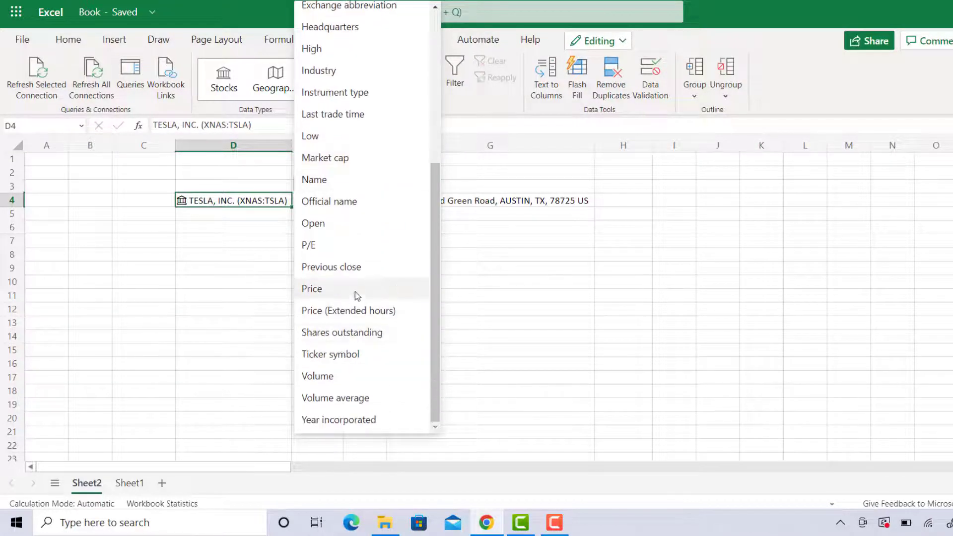
pyautogui.click(355, 293)
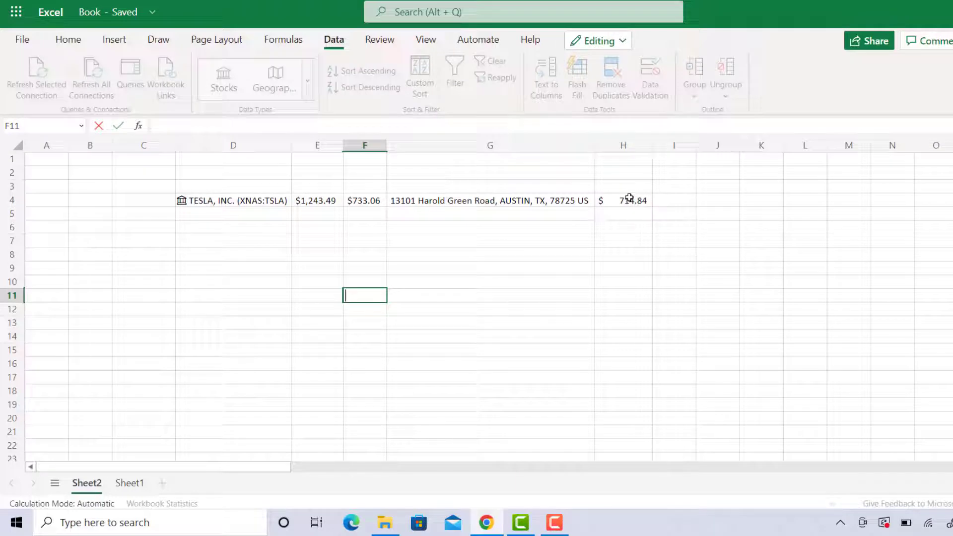
pyautogui.click(627, 223)
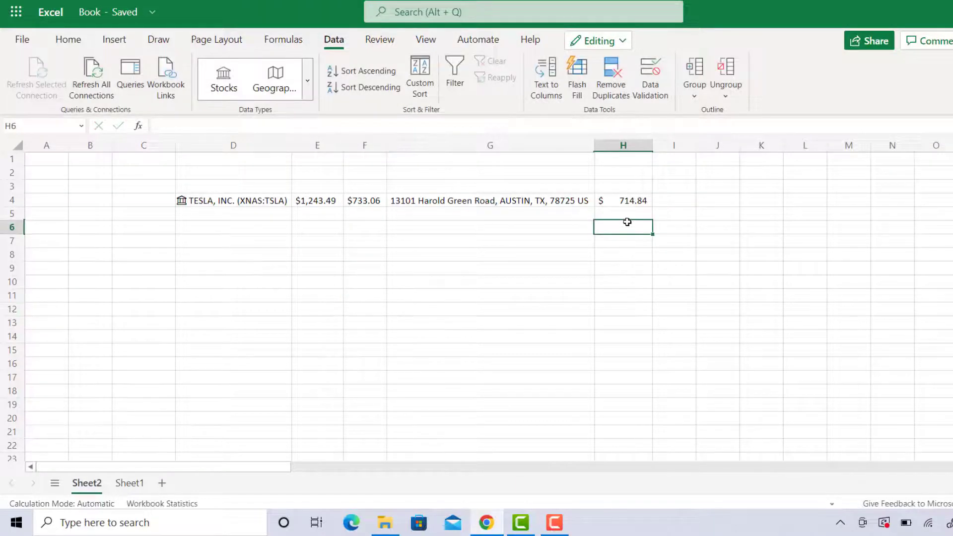
pyautogui.click(631, 201)
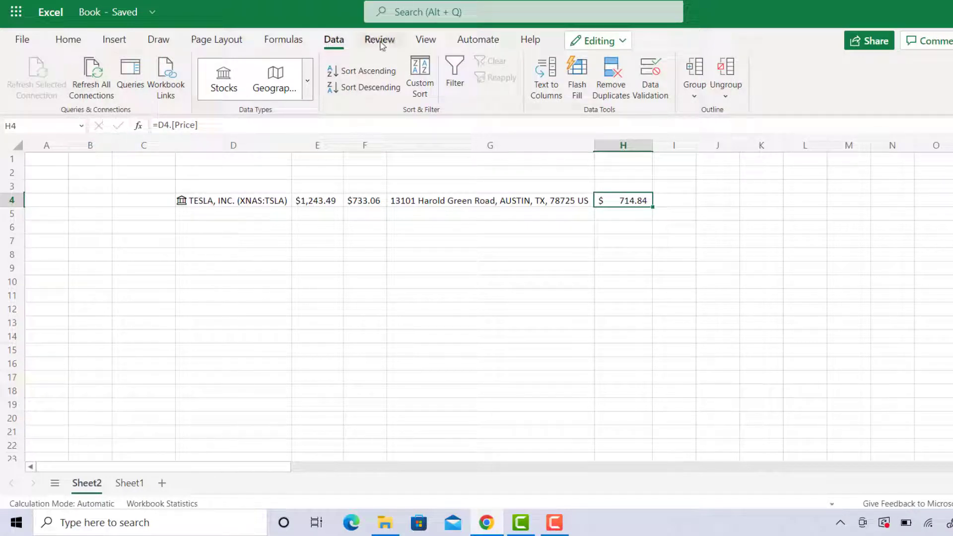
pyautogui.click(99, 89)
# Enter walmart in D5, convert it to the Stocks data type and fit column D to the longer name.
pyautogui.click(238, 213)
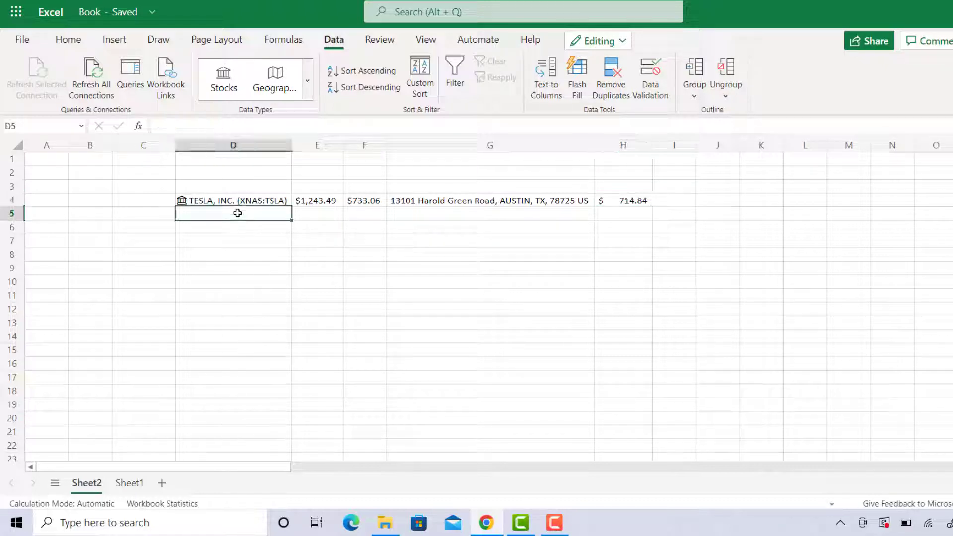
pyautogui.write('walmart')
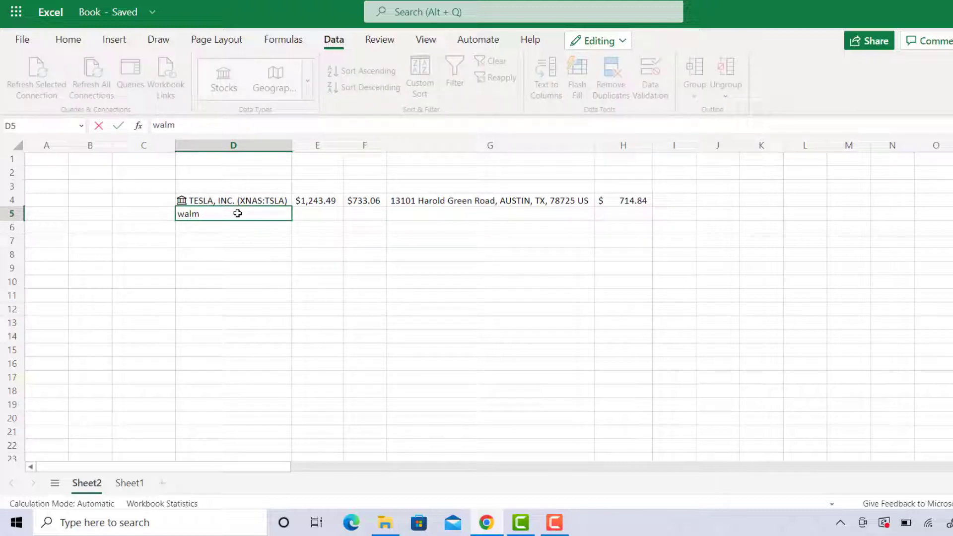
pyautogui.click(261, 229)
pyautogui.click(258, 215)
pyautogui.click(232, 86)
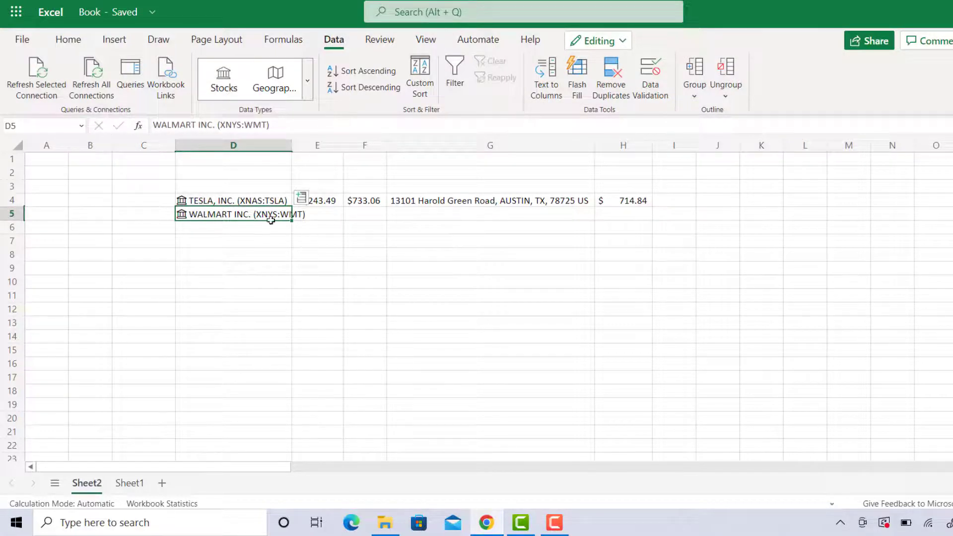
pyautogui.doubleClick(291, 145)
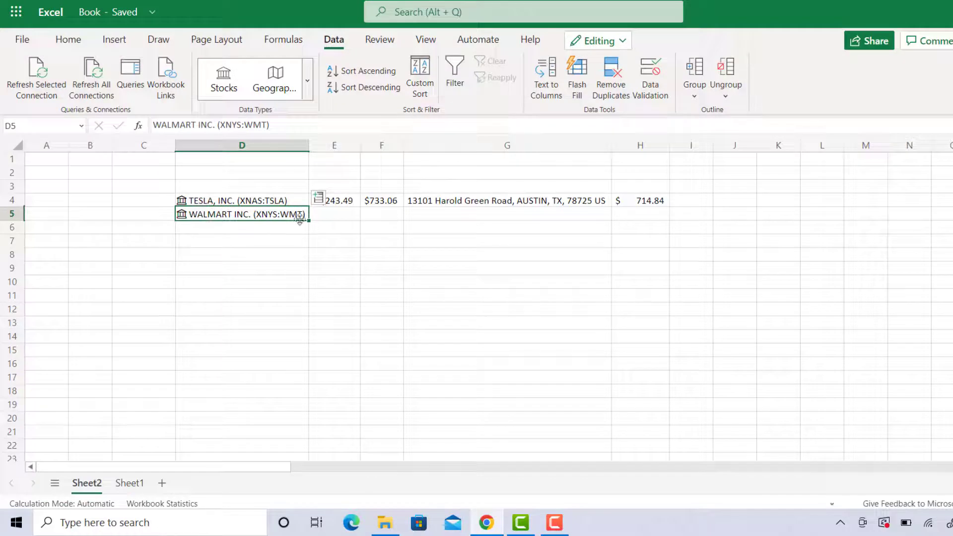
# Fill the 52 week high and Open formulas in E4 and F4 down to row 5 for Walmart.
pyautogui.click(319, 198)
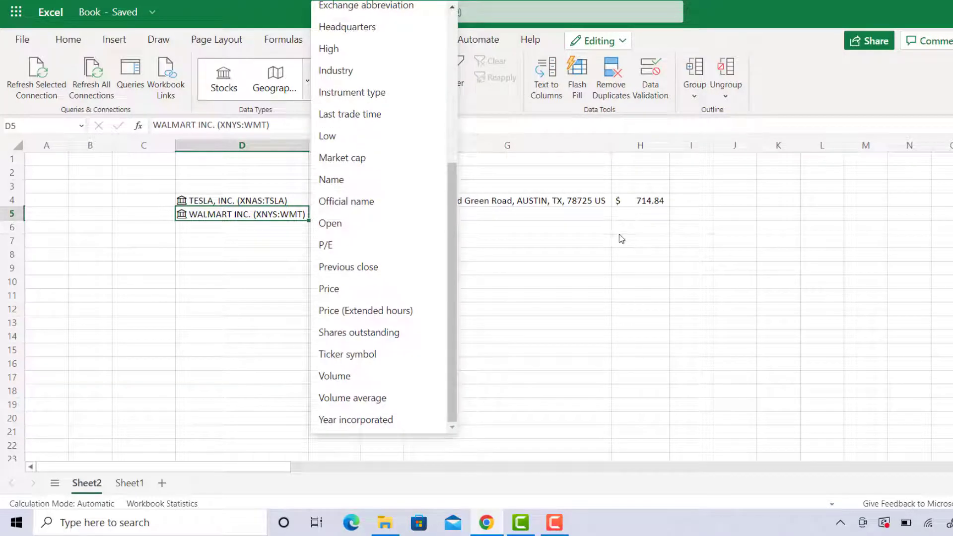
pyautogui.press('Escape')
pyautogui.click(347, 201)
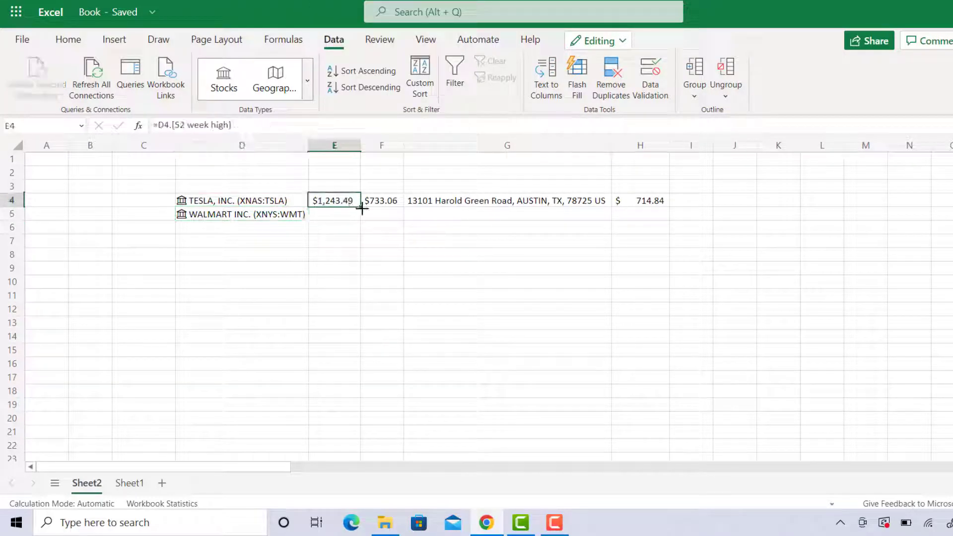
pyautogui.moveTo(361, 209); pyautogui.dragTo(400, 216)
pyautogui.click(393, 198)
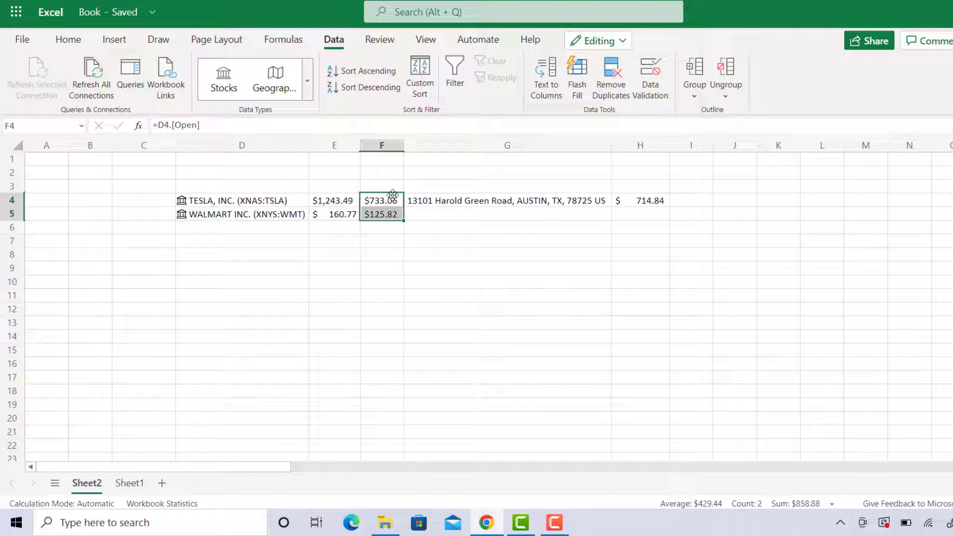
# Examine the Shares, Price Bought and Profit columns of the stock table on Sheet1, including the highlighted losses.
pyautogui.click(126, 482)
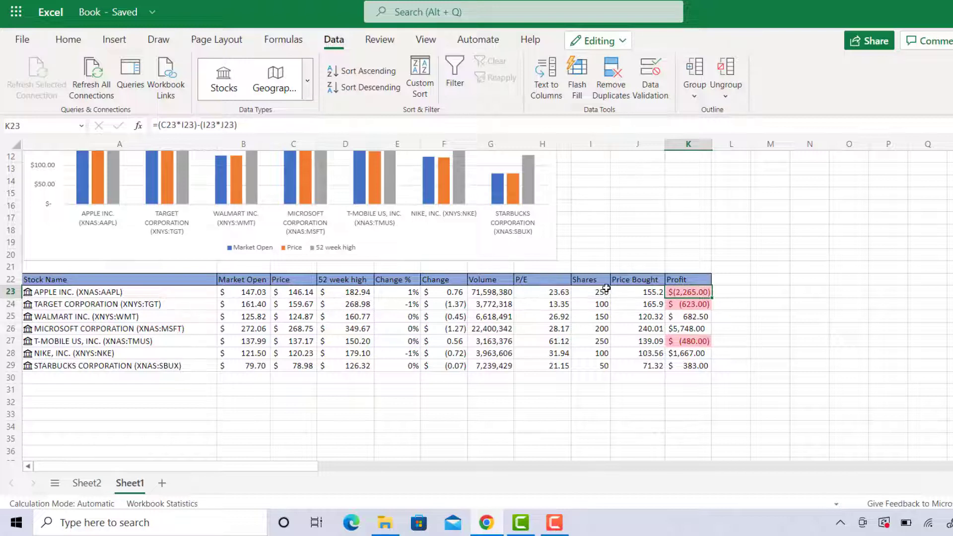
pyautogui.moveTo(605, 289); pyautogui.dragTo(601, 369)
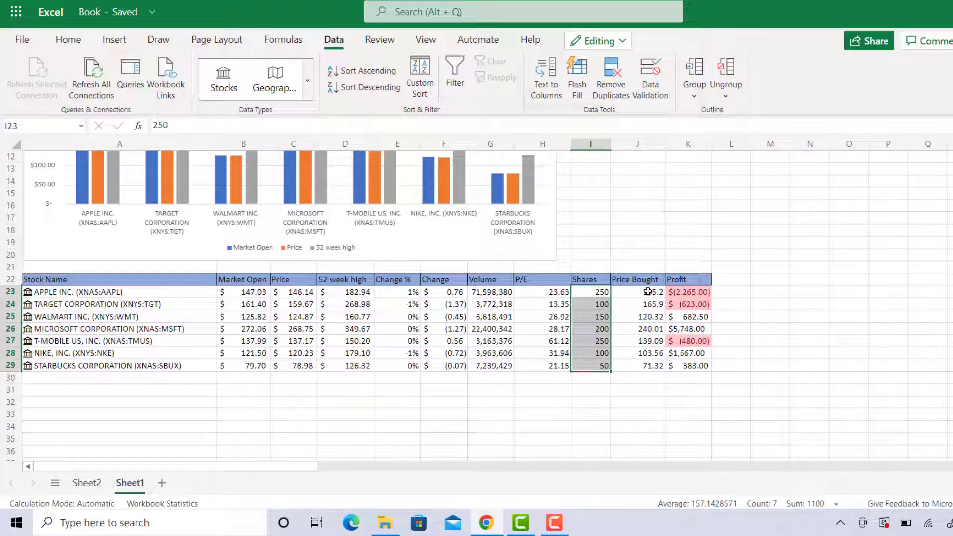
pyautogui.moveTo(647, 293); pyautogui.dragTo(649, 360)
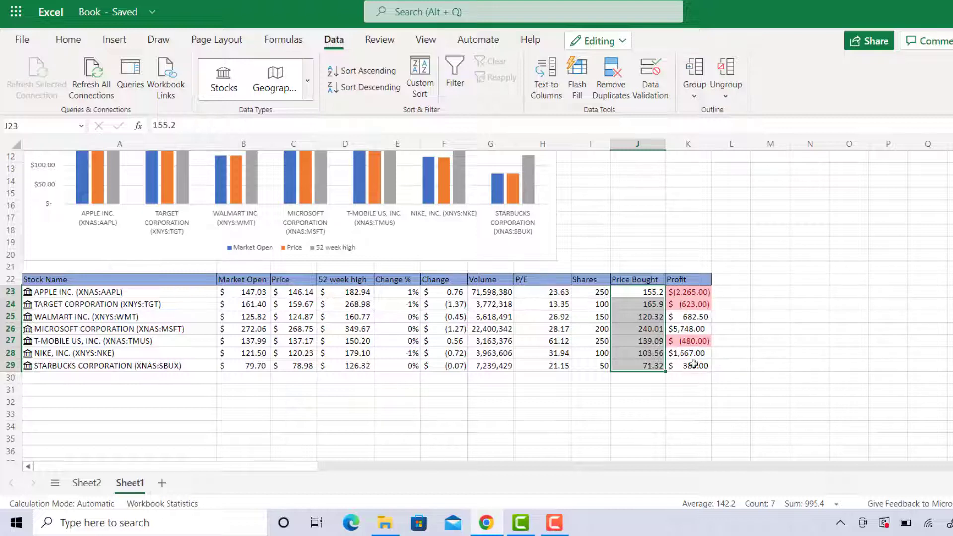
pyautogui.click(684, 294)
pyautogui.click(693, 305)
pyautogui.click(709, 339)
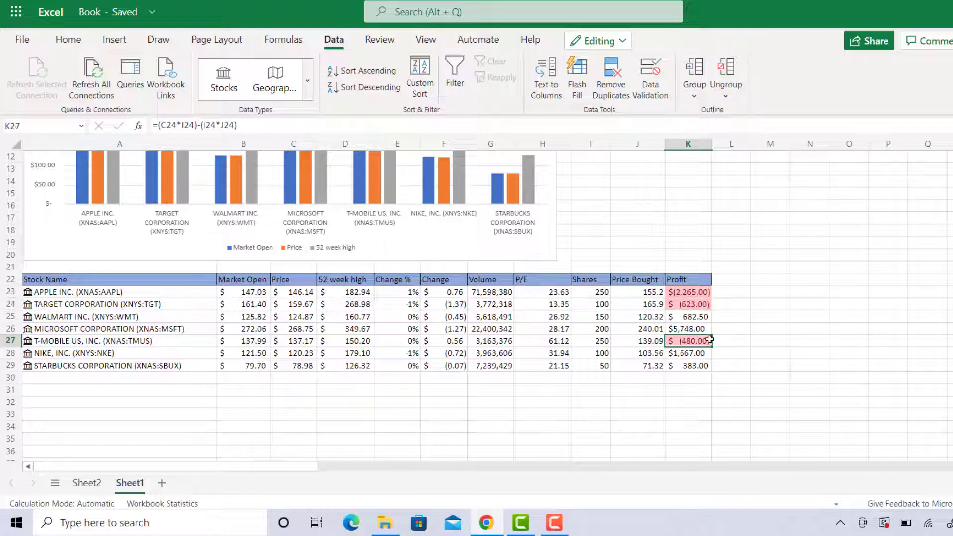
pyautogui.click(703, 305)
pyautogui.click(700, 293)
pyautogui.click(697, 304)
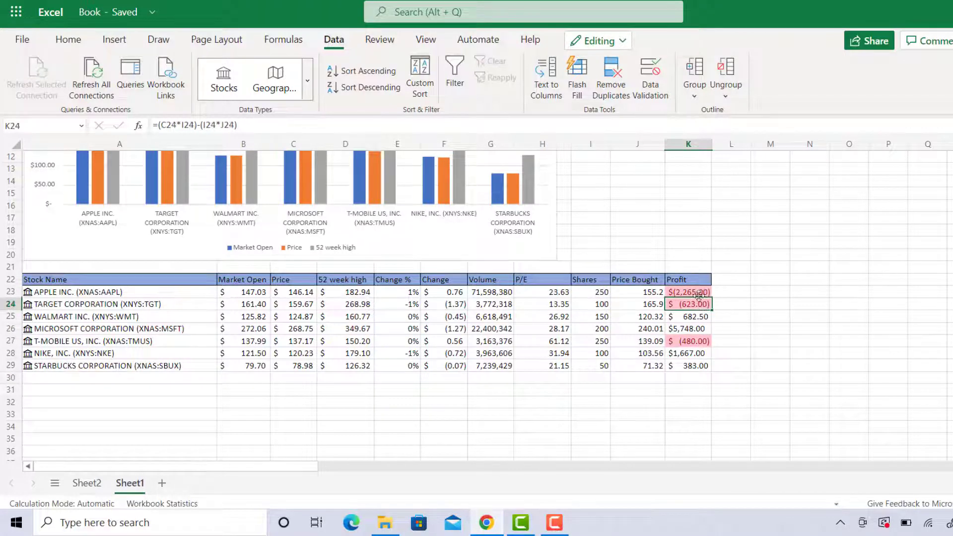
# Total the Profit column in K30 with a SUM of K23:K29.
pyautogui.click(698, 294)
pyautogui.click(697, 301)
pyautogui.click(695, 329)
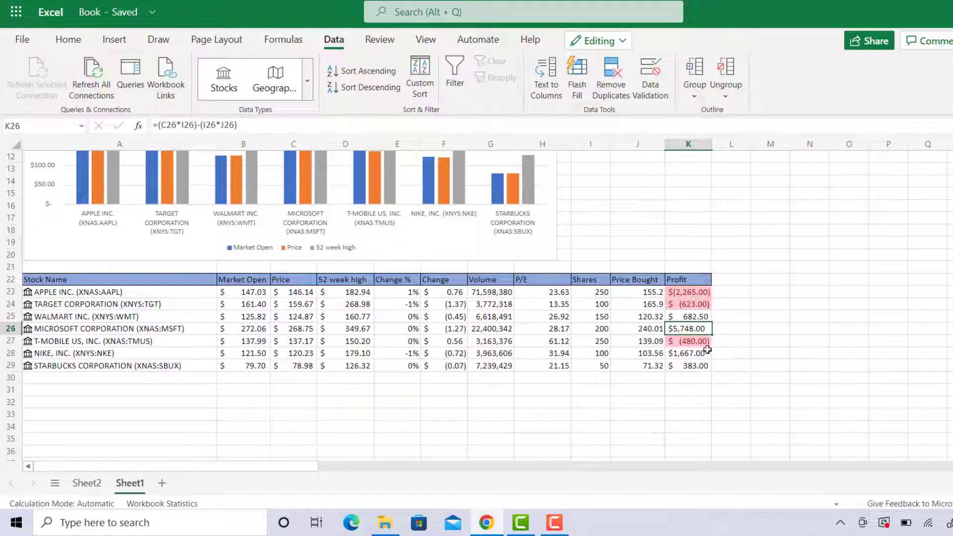
pyautogui.click(705, 354)
pyautogui.click(691, 378)
pyautogui.write('=')
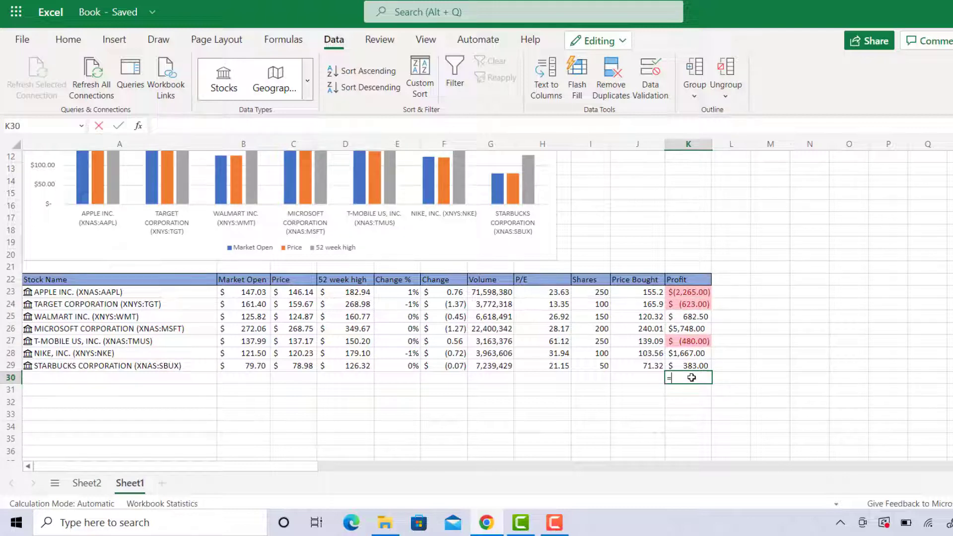
pyautogui.write('sum')
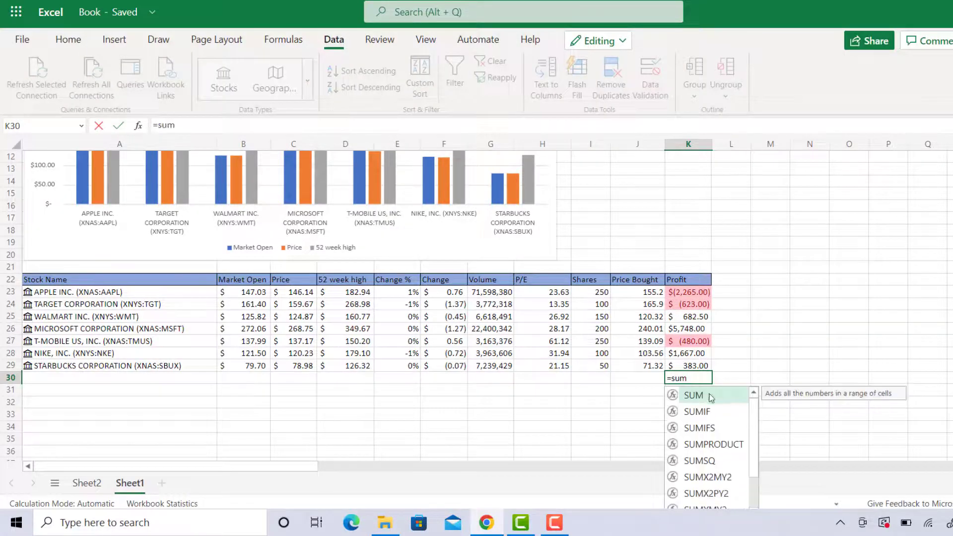
pyautogui.doubleClick(693, 395)
pyautogui.moveTo(690, 292); pyautogui.dragTo(686, 366)
pyautogui.press('Return')
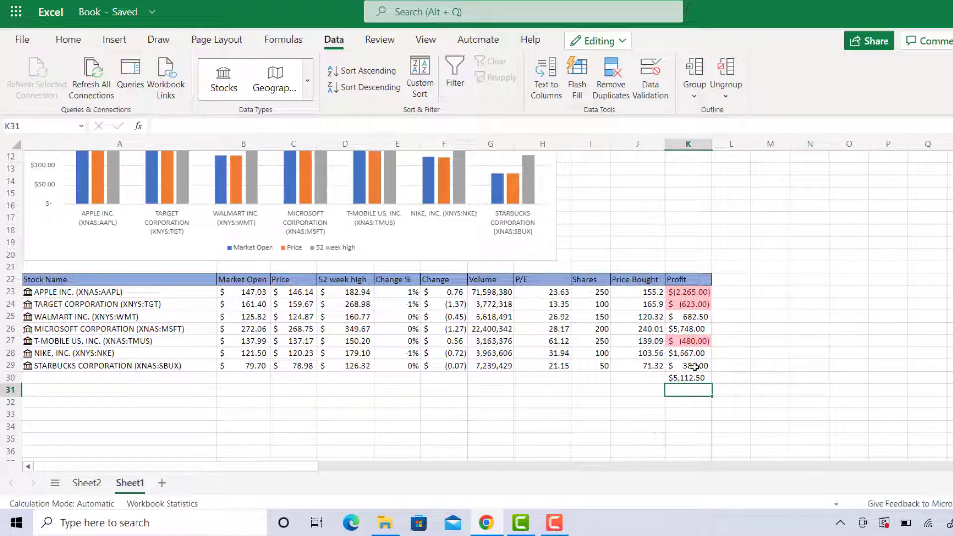
pyautogui.click(690, 377)
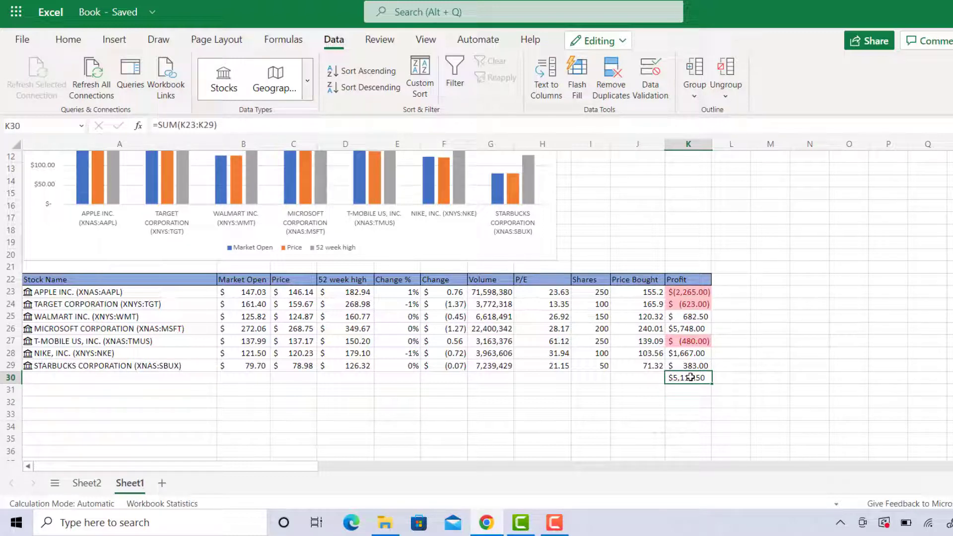
# Replace the Nike stock in A28 of the stock table with adidas.
pyautogui.scroll(3, 657, 395)
pyautogui.scroll(-3, 658, 395)
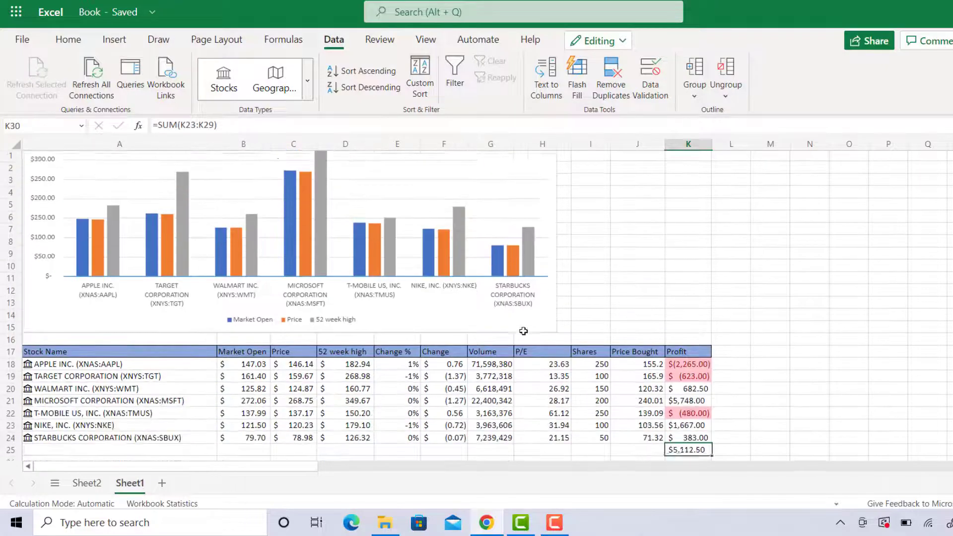
pyautogui.scroll(3, 295, 428)
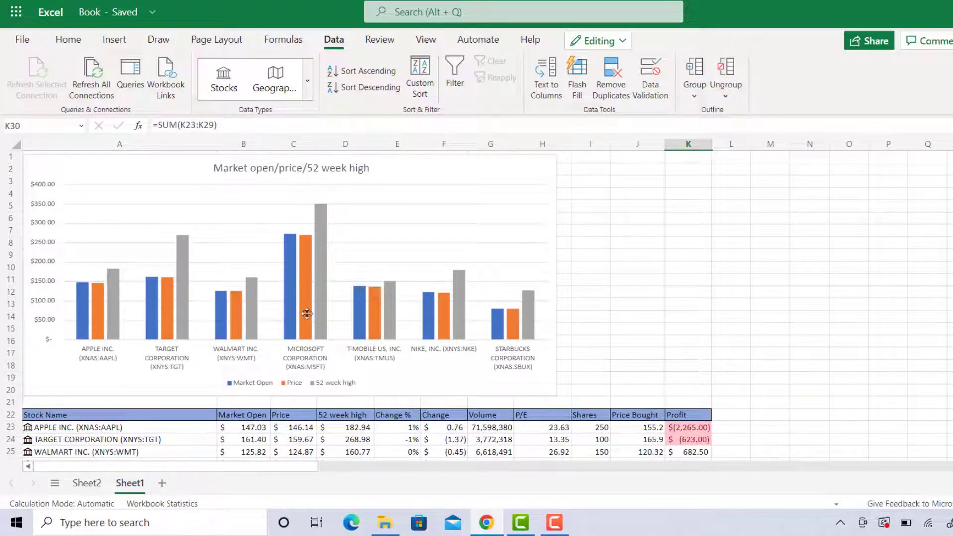
pyautogui.scroll(-3, 348, 285)
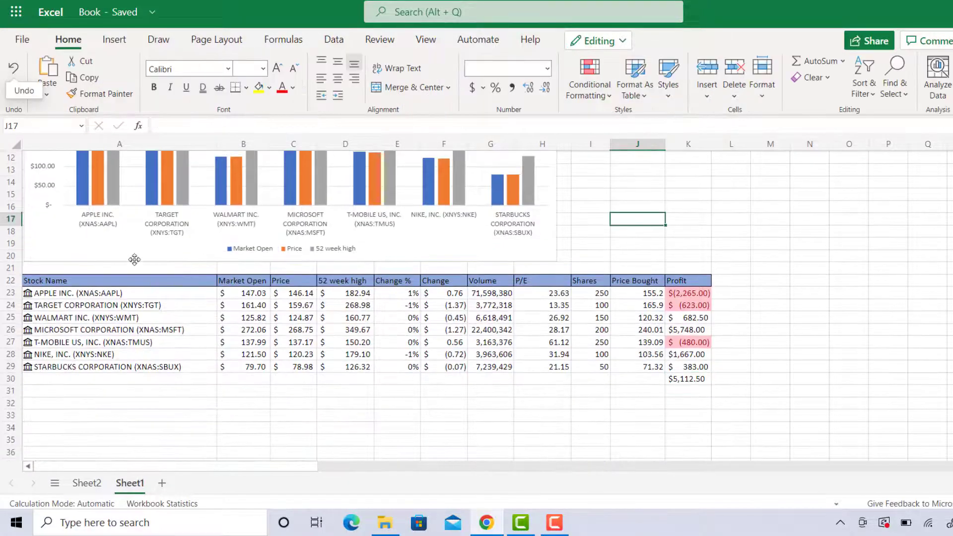
pyautogui.click(157, 381)
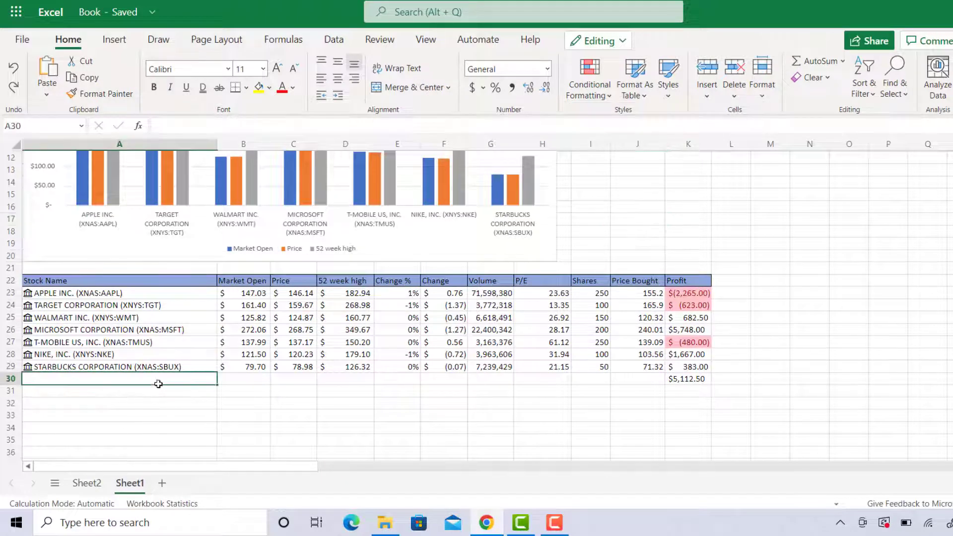
pyautogui.click(102, 357)
pyautogui.doubleClick(117, 354)
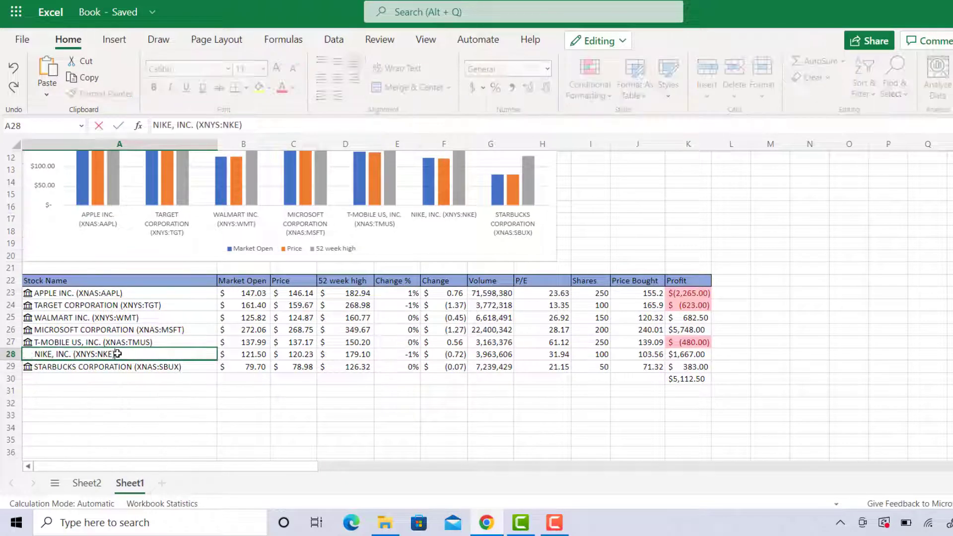
pyautogui.moveTo(117, 354); pyautogui.dragTo(48, 354)
pyautogui.write('adidas')
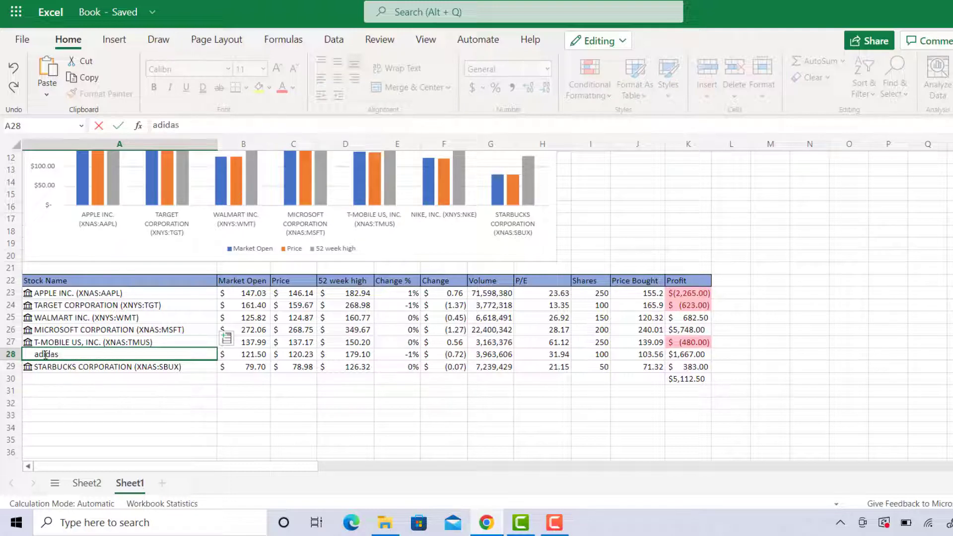
pyautogui.press('Return')
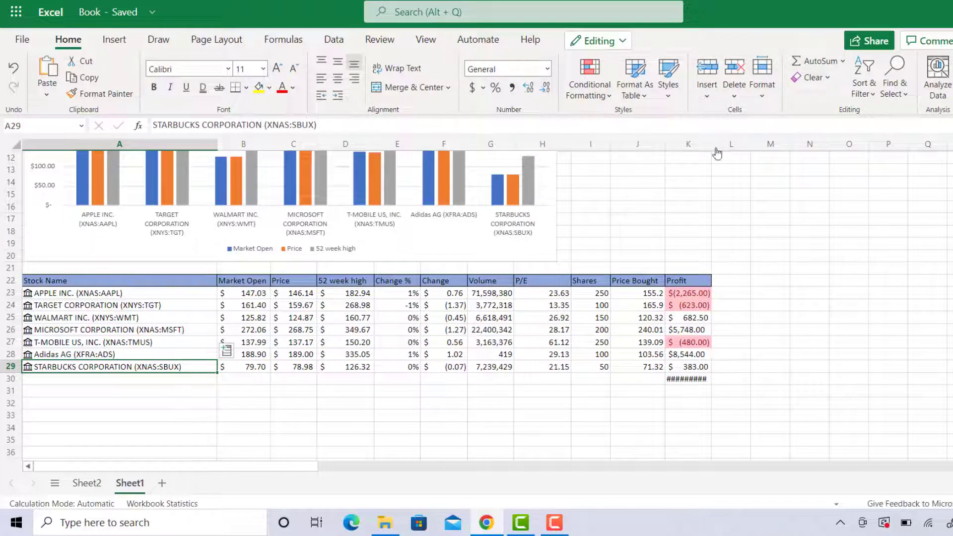
# Fit the width of column K to its contents so the profit total fits in the cell.
pyautogui.click(700, 144)
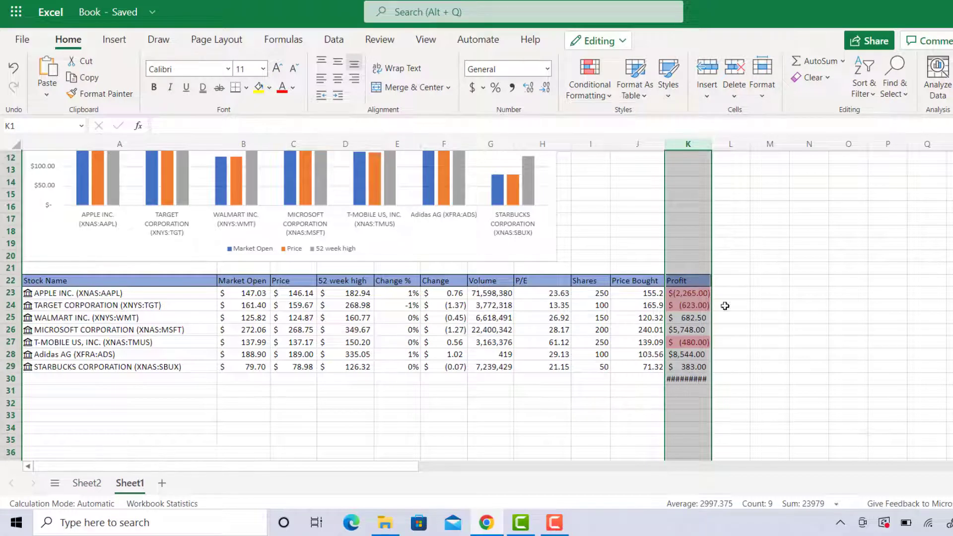
pyautogui.doubleClick(711, 144)
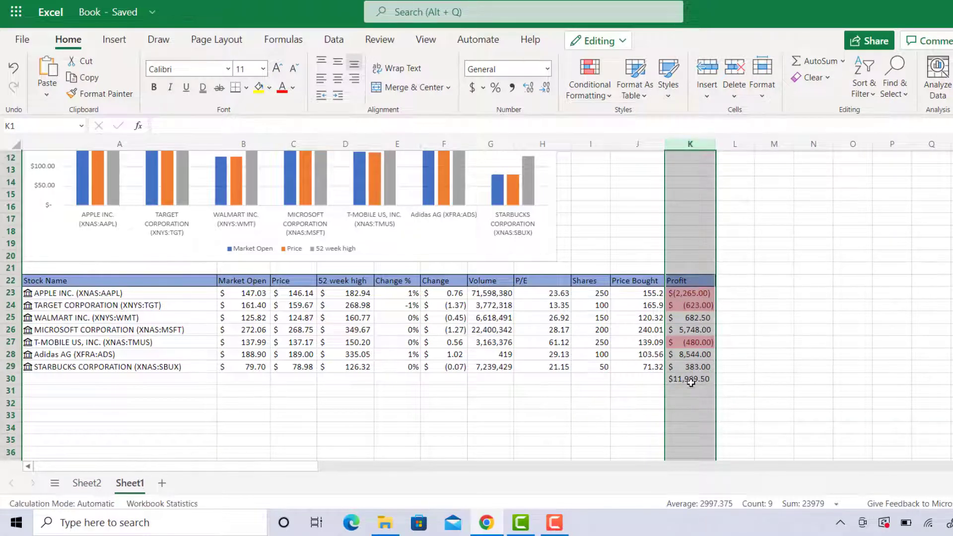
pyautogui.click(659, 391)
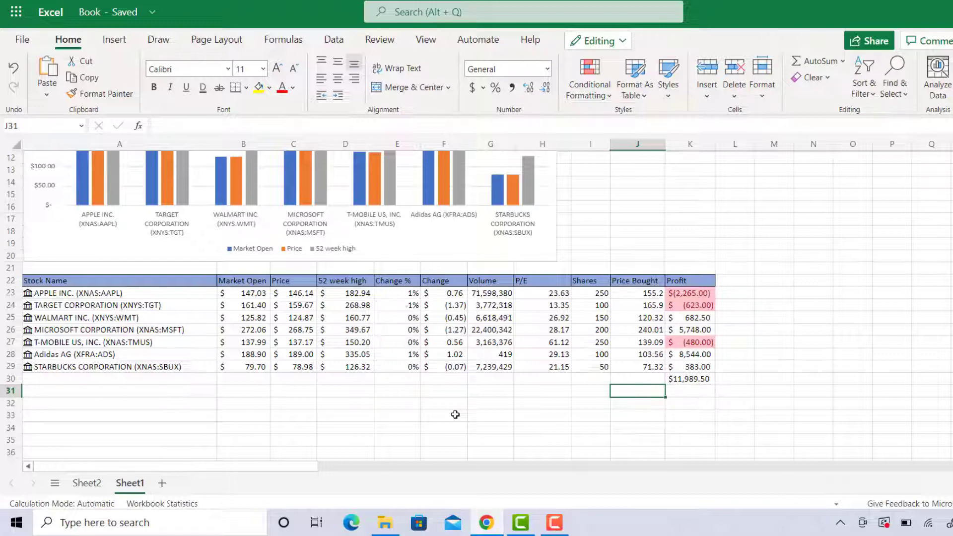
# Check the chart and the Adidas row's Shares and Price Bought cells, and refresh all the workbook's data connections.
pyautogui.scroll(3, 455, 414)
pyautogui.scroll(-3, 455, 415)
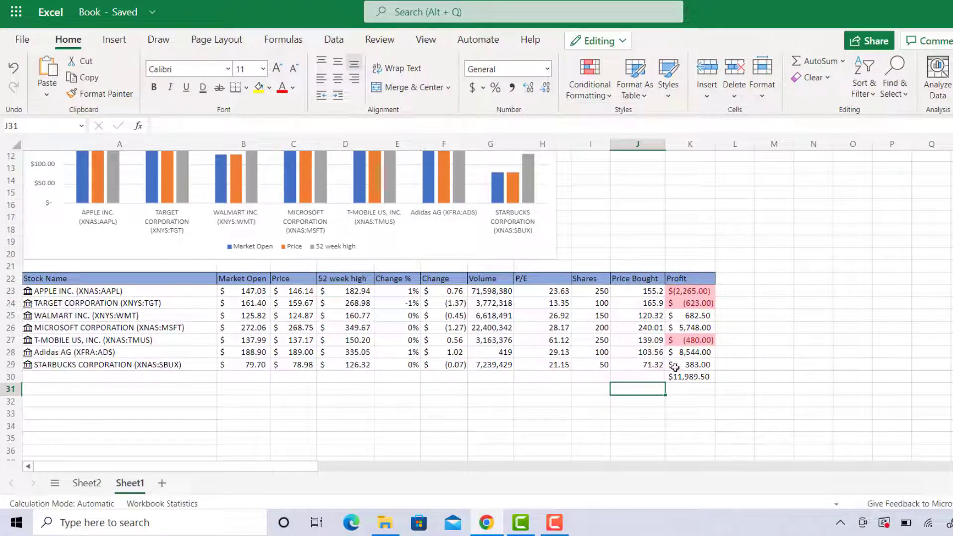
pyautogui.scroll(4, 615, 370)
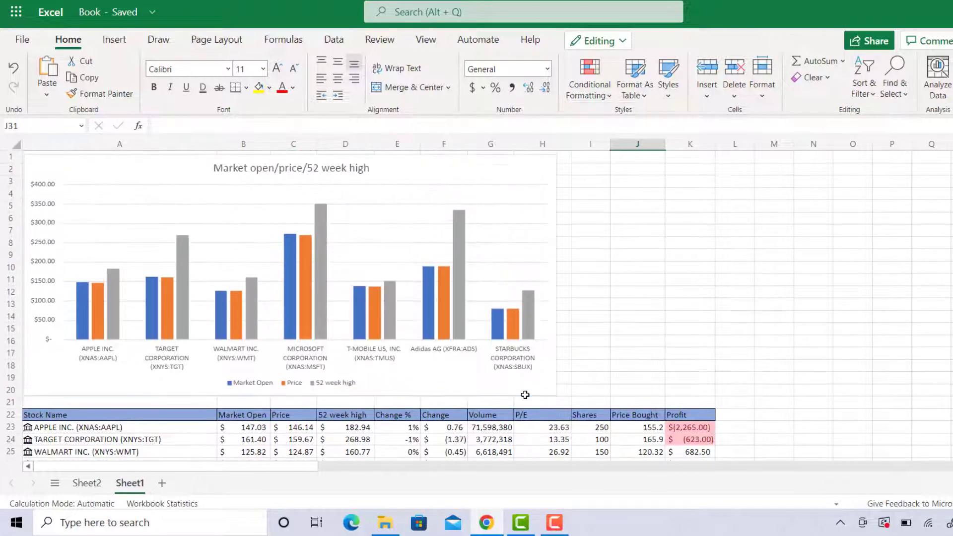
pyautogui.scroll(-4, 467, 316)
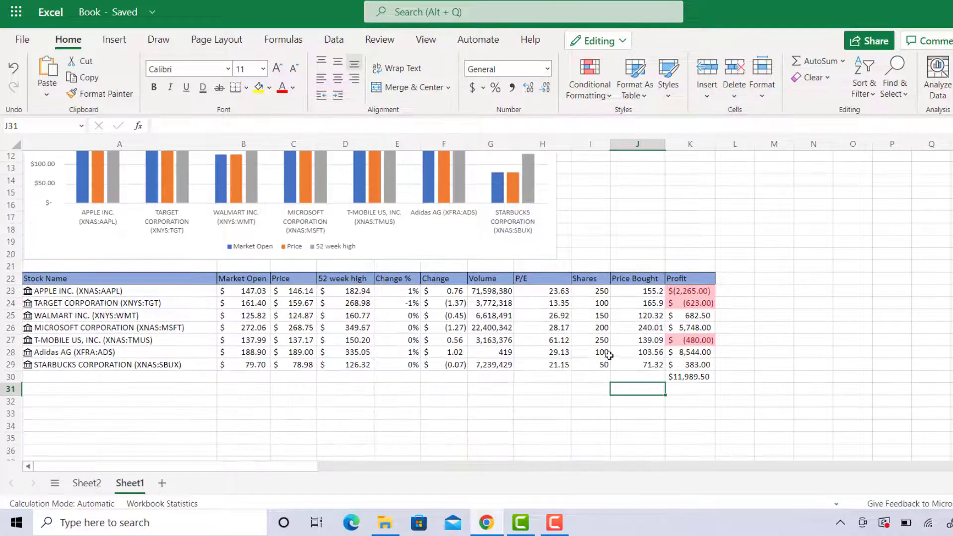
pyautogui.click(603, 353)
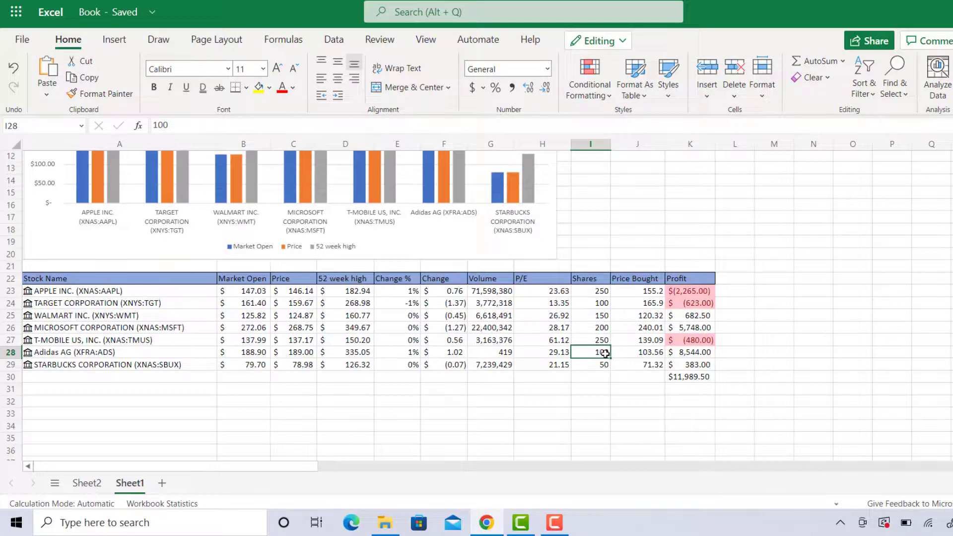
pyautogui.click(650, 353)
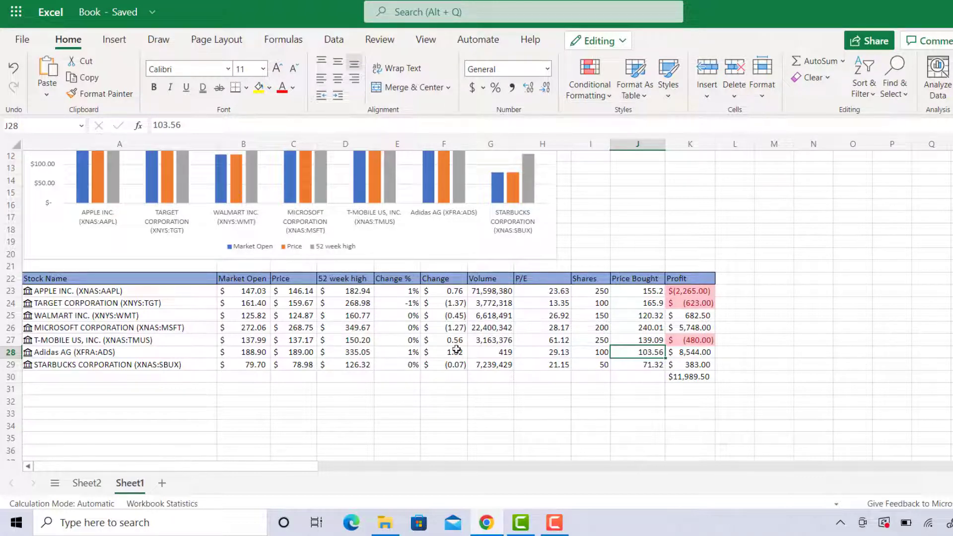
pyautogui.click(350, 43)
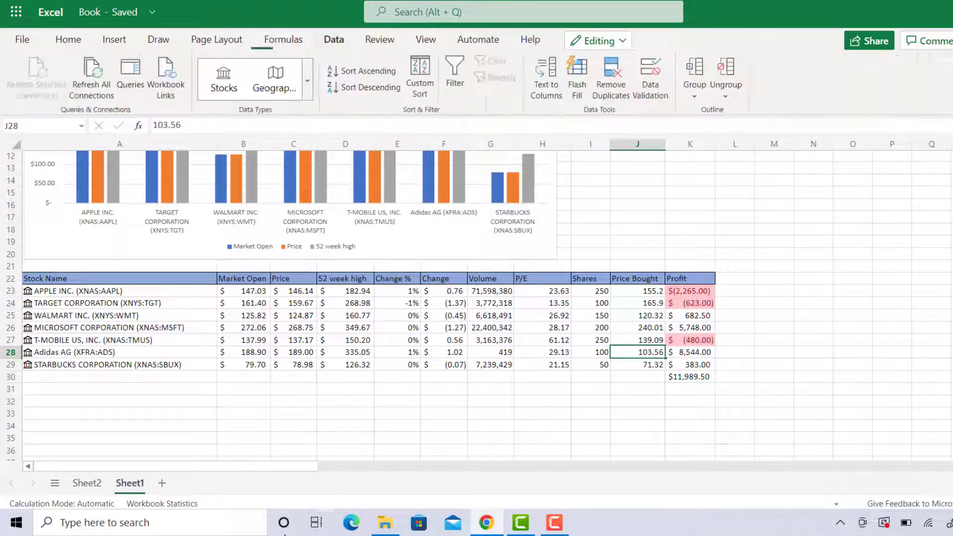
pyautogui.click(94, 90)
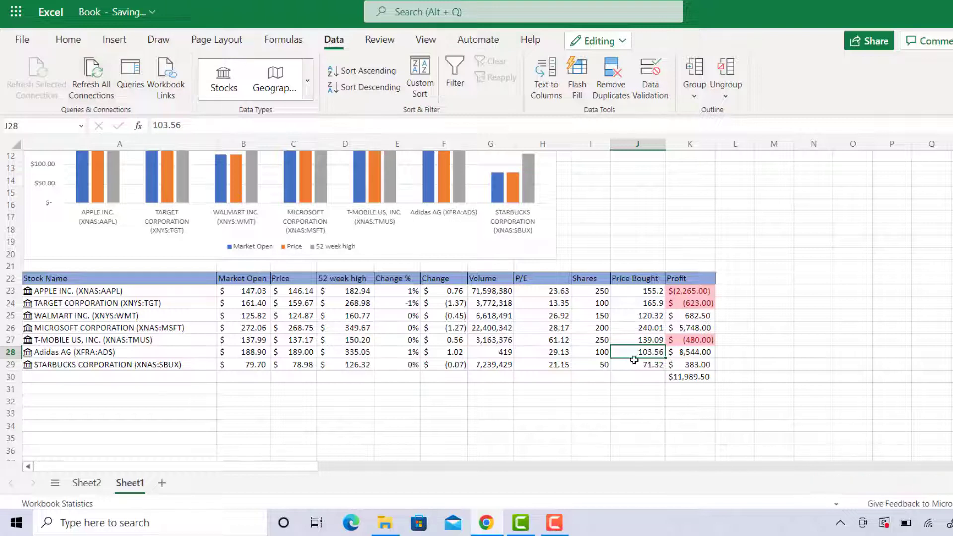